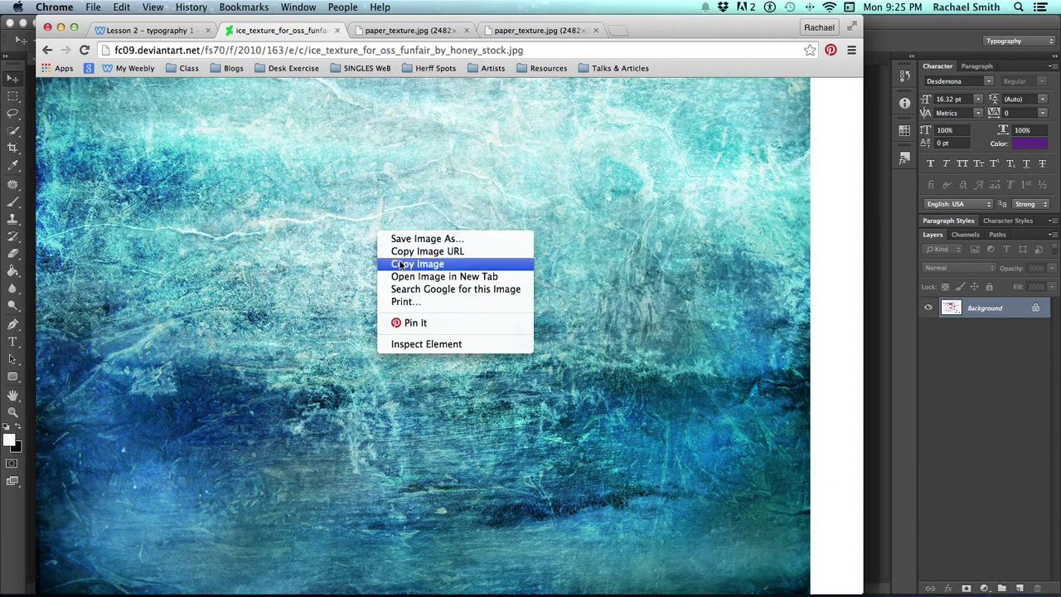
Step: Copy the blue ice texture image from the web page and switch to Photoshop
click(399, 264)
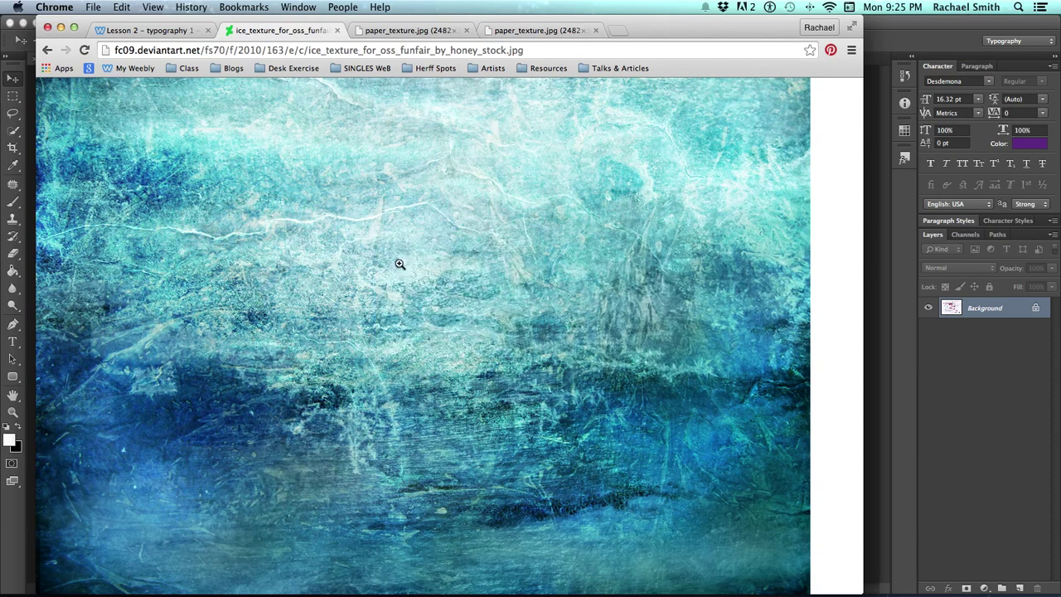
key(super+Tab)
key(super+Tab)
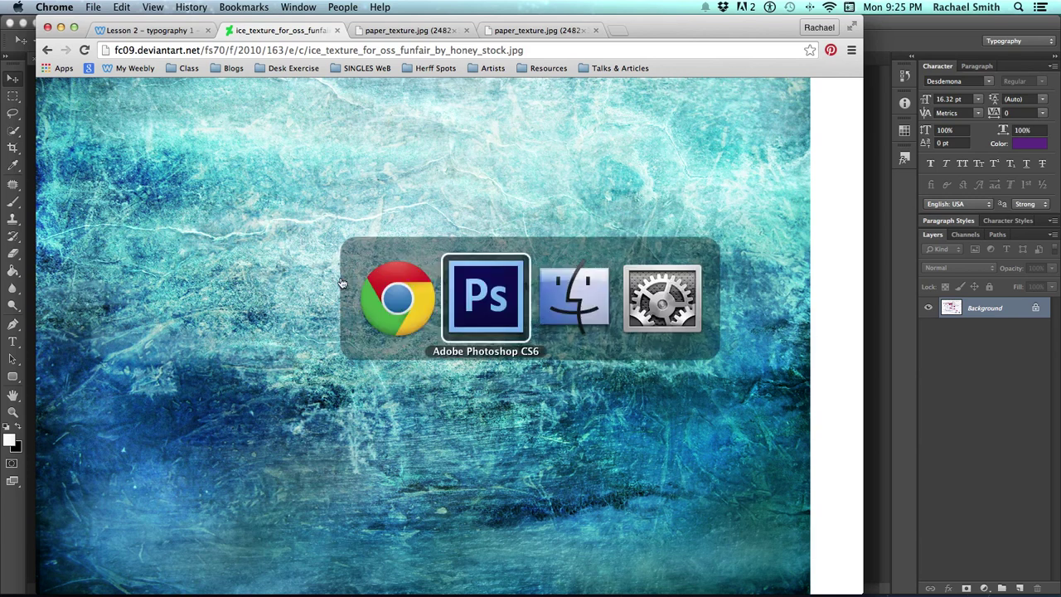
click(474, 306)
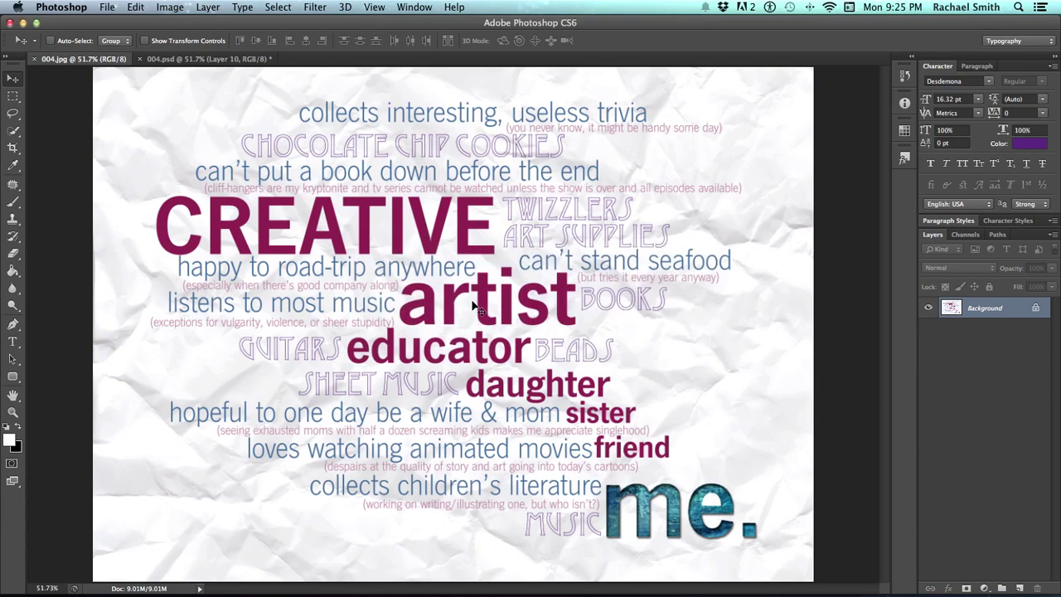
Step: In 004.psd, paste the copied texture directly above the "me." text layer inside Group 1
click(199, 59)
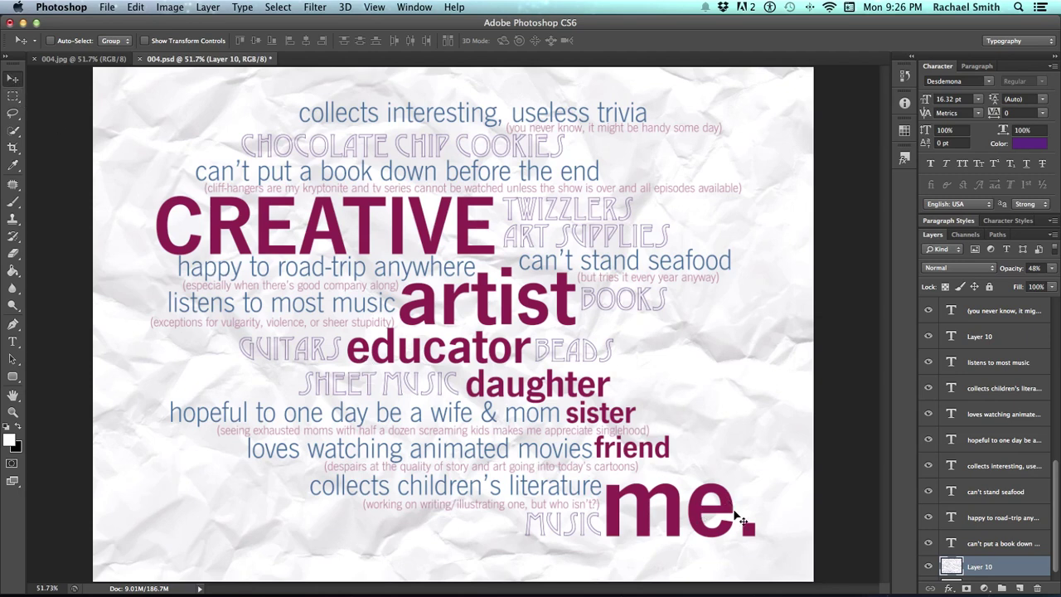
super+click(671, 502)
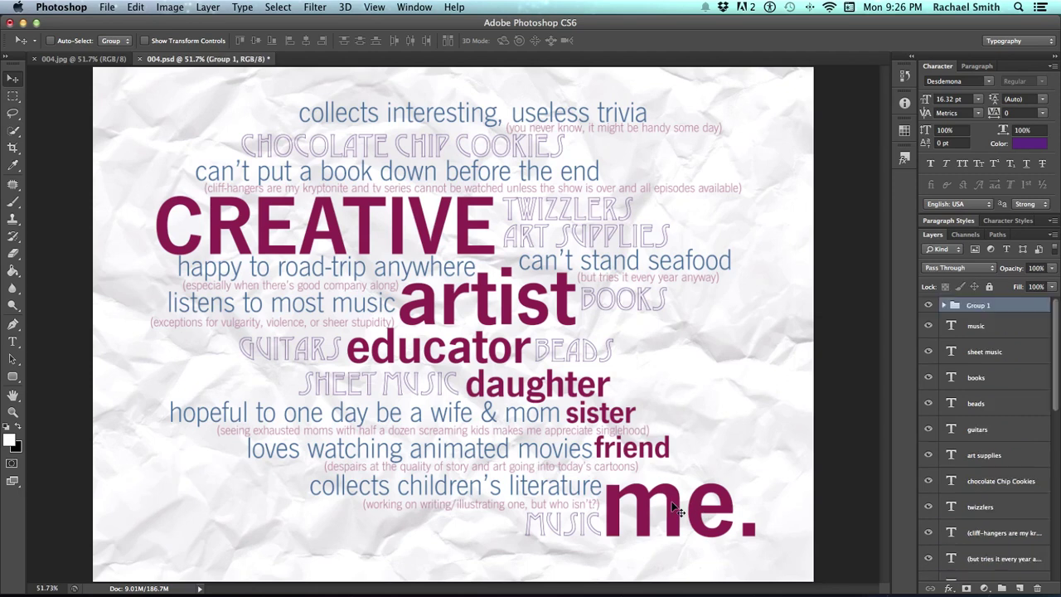
click(943, 305)
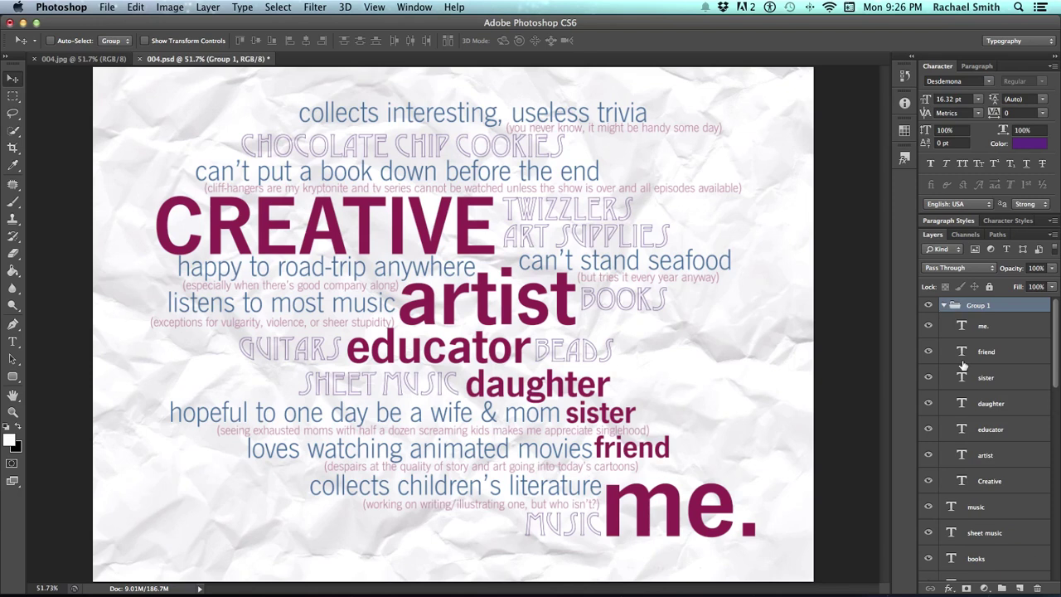
click(994, 334)
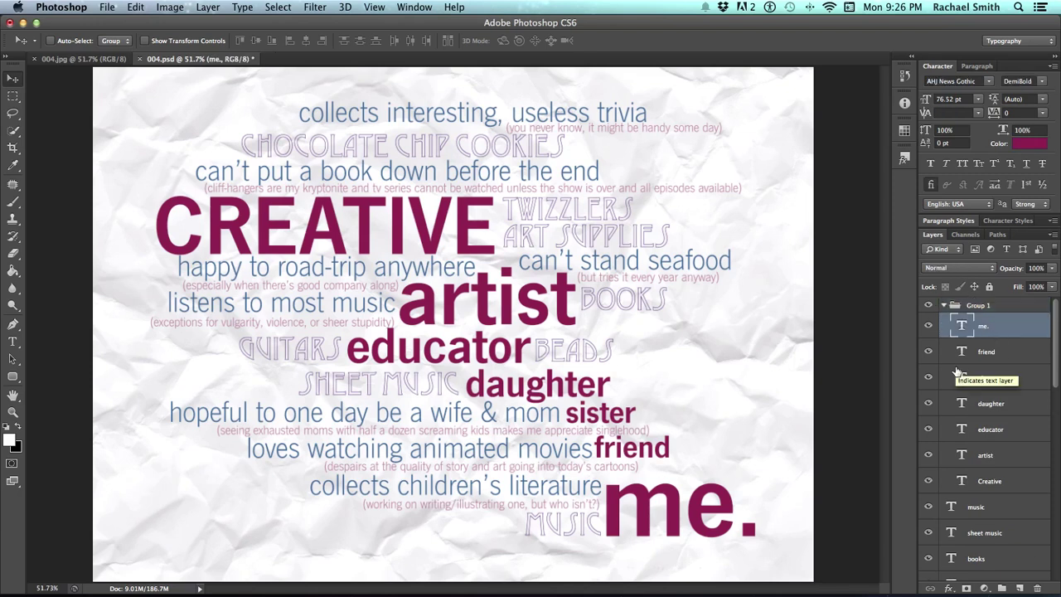
key(super+v)
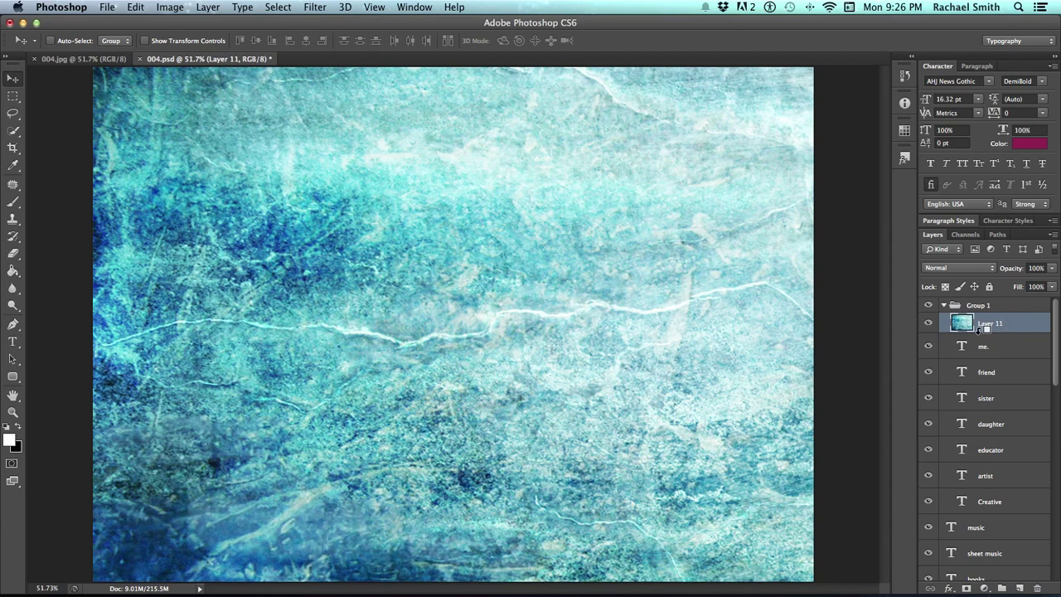
Step: Clip the pasted texture to the "me." text layer and shift it so its darker blue area fills the letters
drag(984, 343, 992, 330)
alt+click(990, 331)
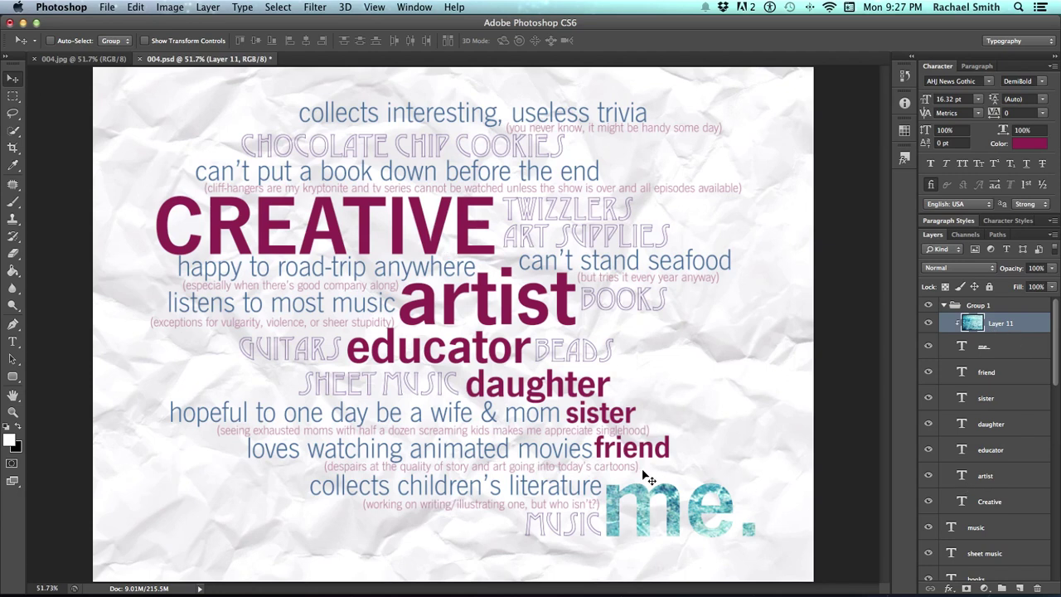
drag(663, 533, 699, 466)
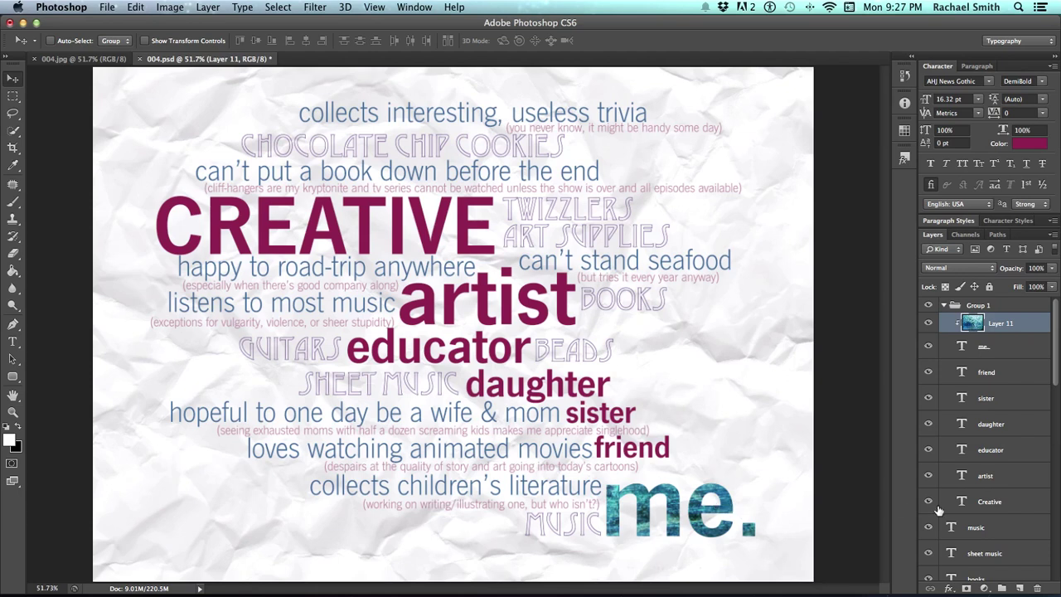
Step: Release the texture layer's clipping mask and clip it to the "me." text again
drag(986, 332, 981, 330)
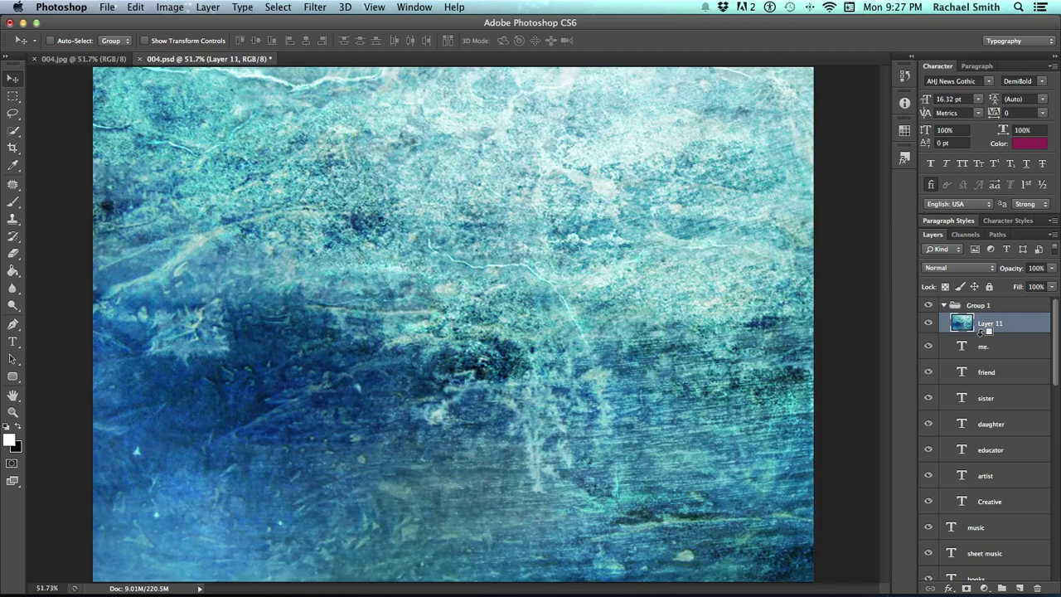
alt+click(983, 332)
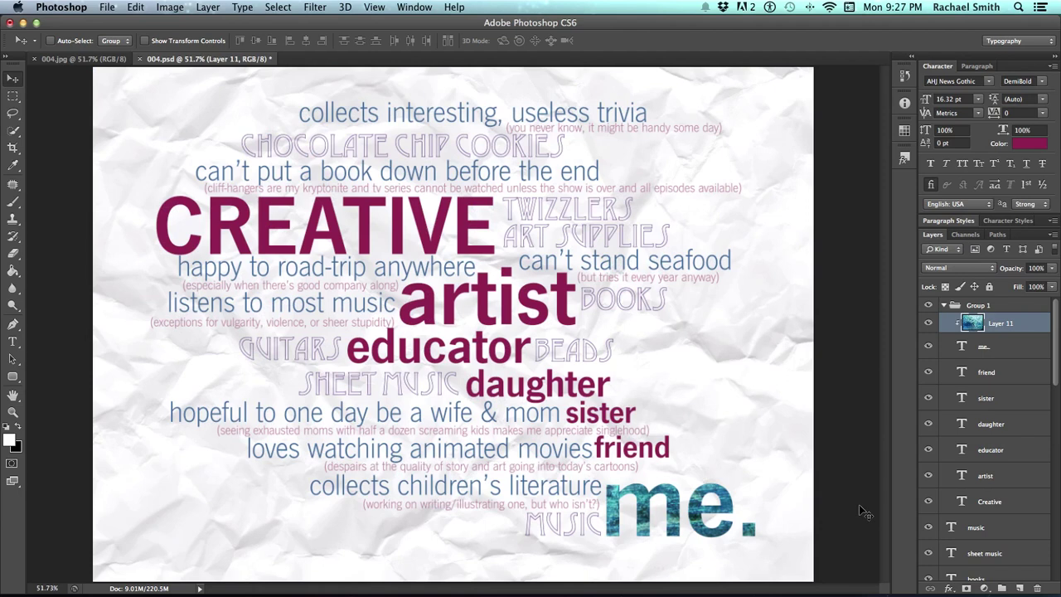
click(1023, 352)
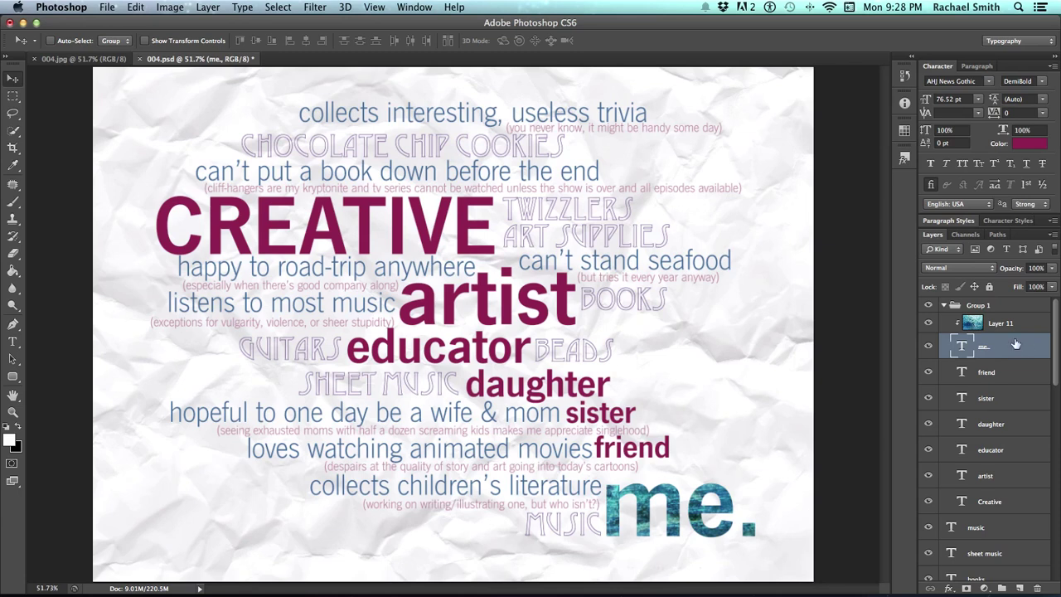
click(208, 7)
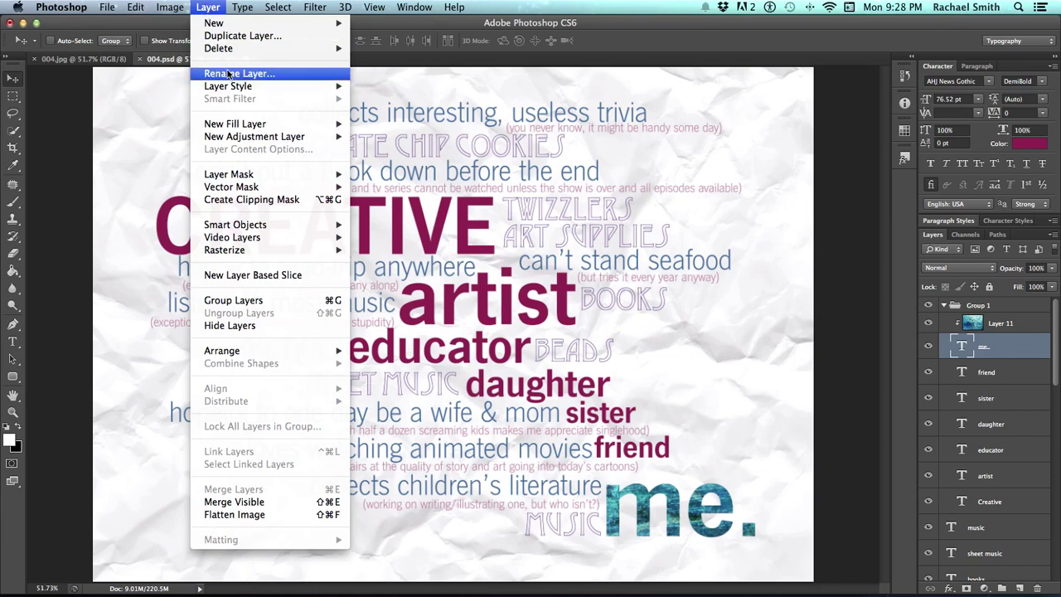
mouse_move(230, 88)
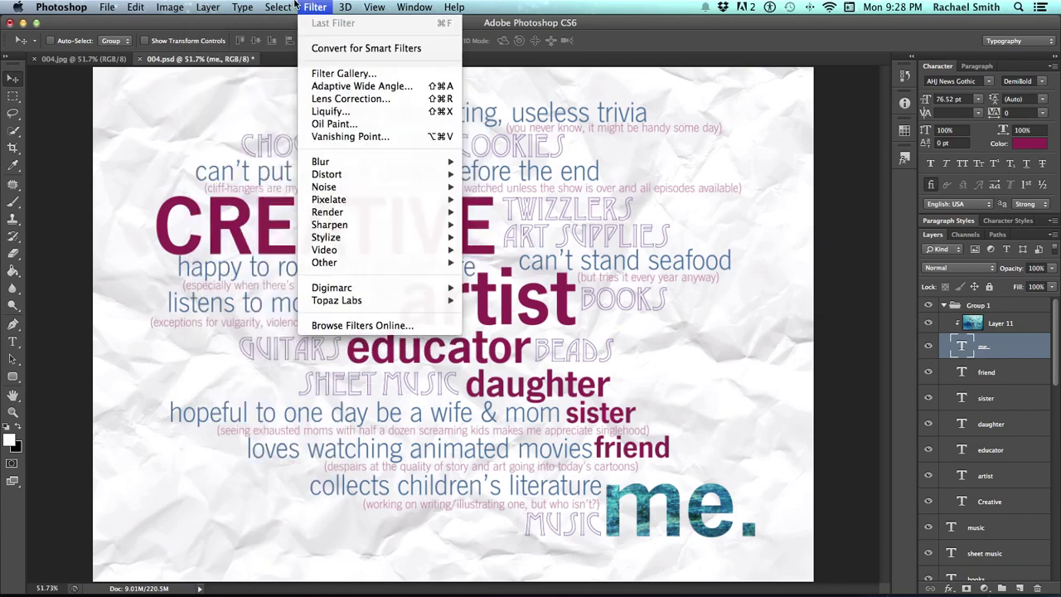
click(610, 90)
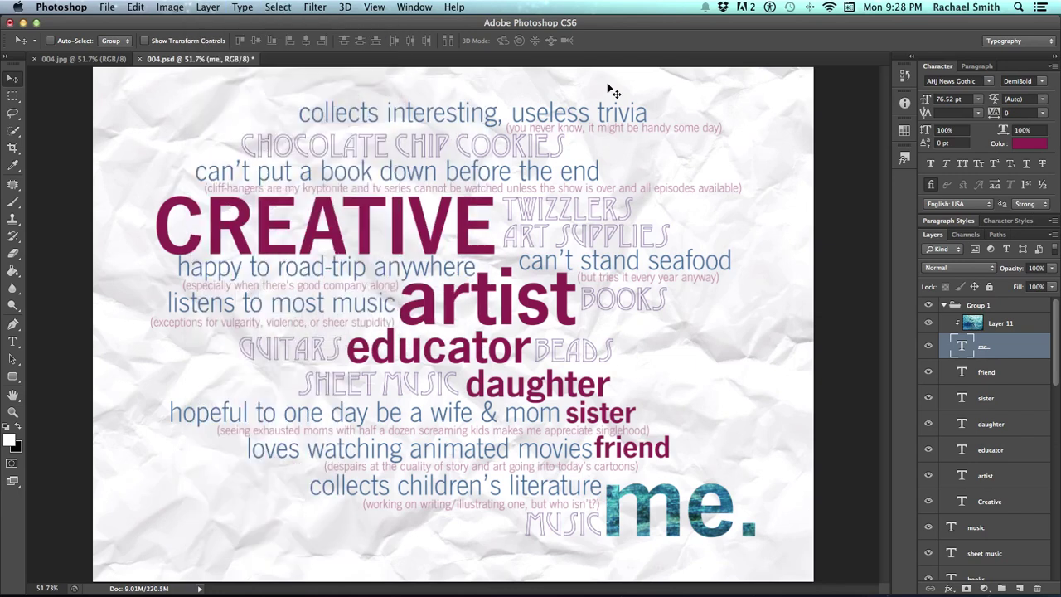
Step: Give the "me." text layer a drop shadow with 100% opacity, 39° angle, 9 px distance, 8% spread and 9 px size
double_click(1016, 350)
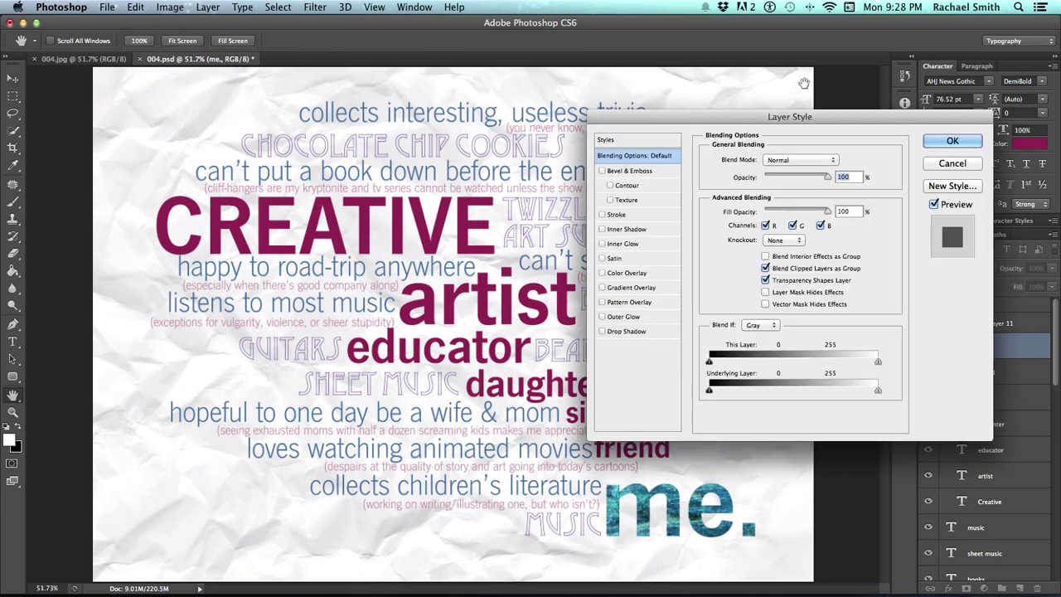
drag(831, 118, 866, 114)
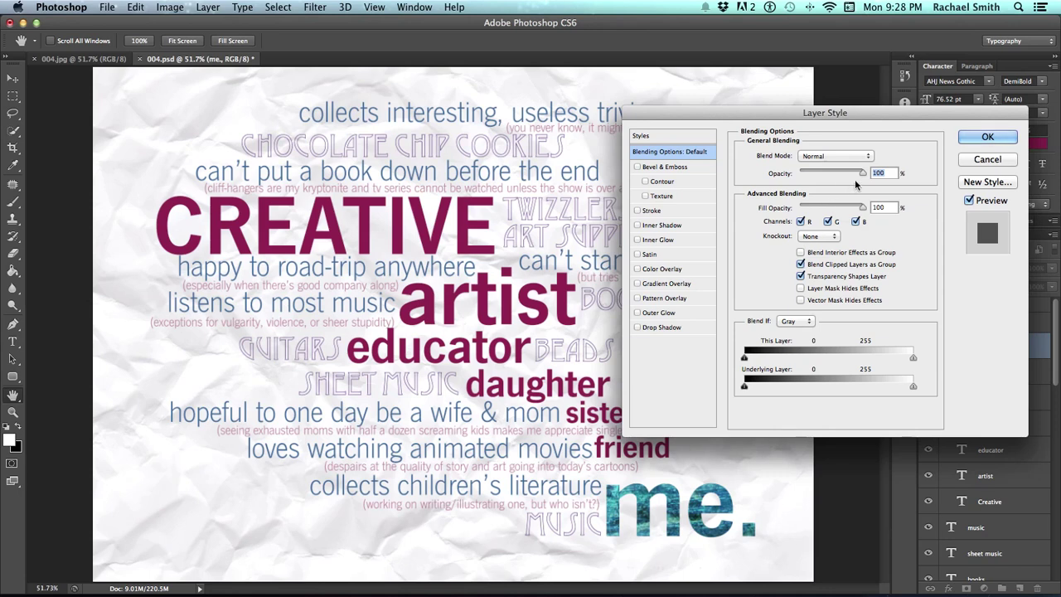
mouse_move(862, 172)
mouse_down()
mouse_move(821, 172)
mouse_move(862, 172)
mouse_up()
click(638, 328)
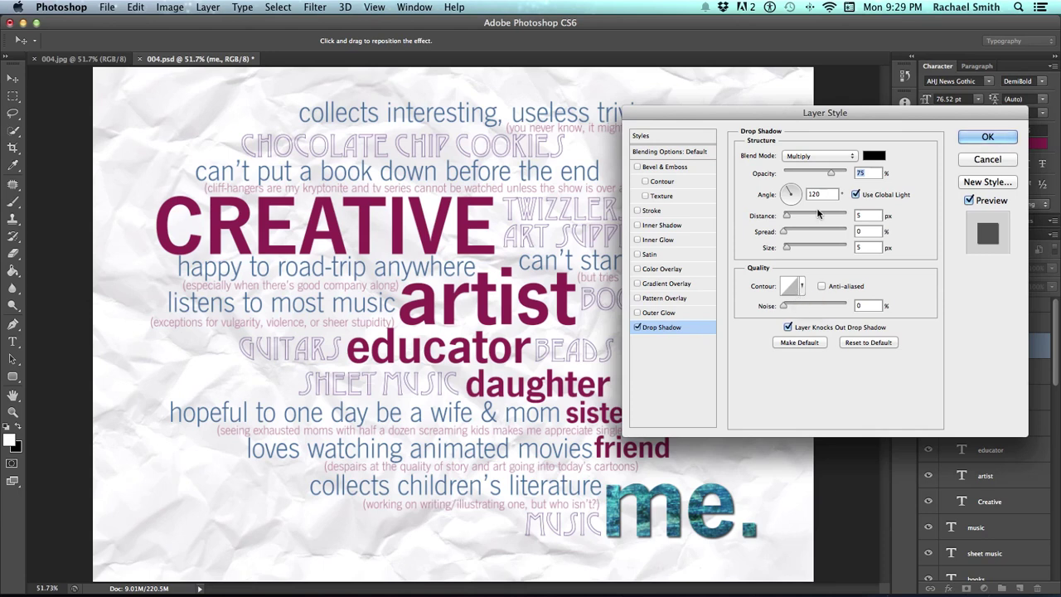
mouse_move(831, 175)
mouse_down()
mouse_move(797, 173)
mouse_move(851, 173)
mouse_up()
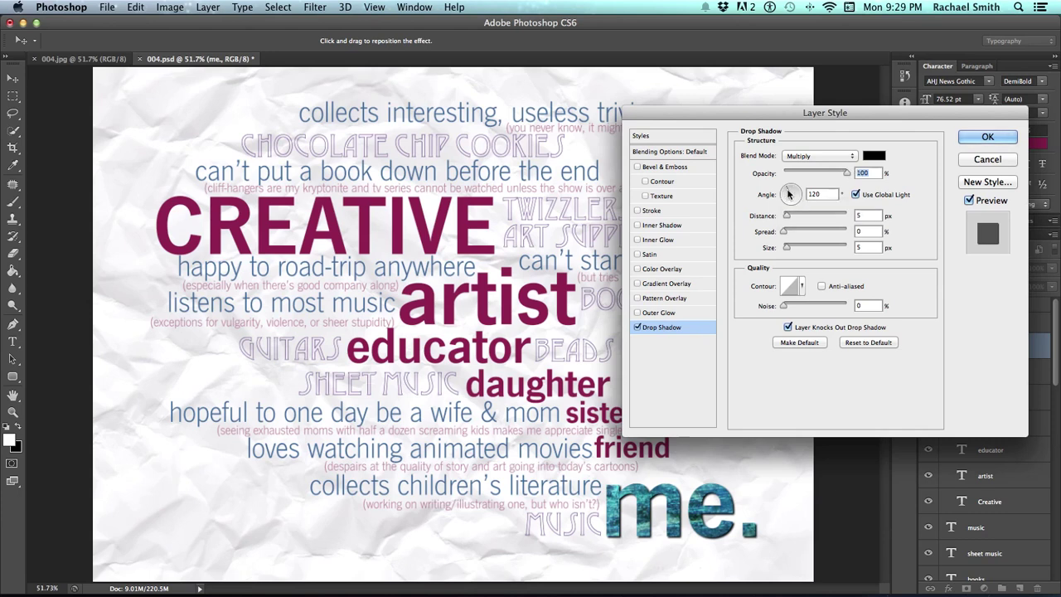
mouse_move(789, 189)
mouse_down()
mouse_move(800, 191)
mouse_move(780, 187)
mouse_move(802, 189)
mouse_up()
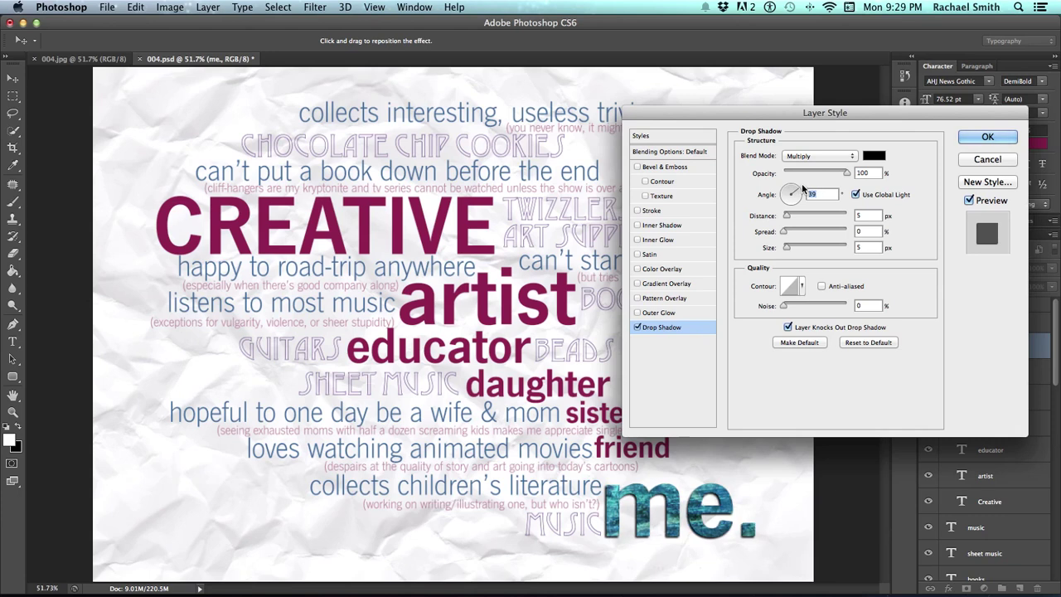
drag(787, 217, 788, 251)
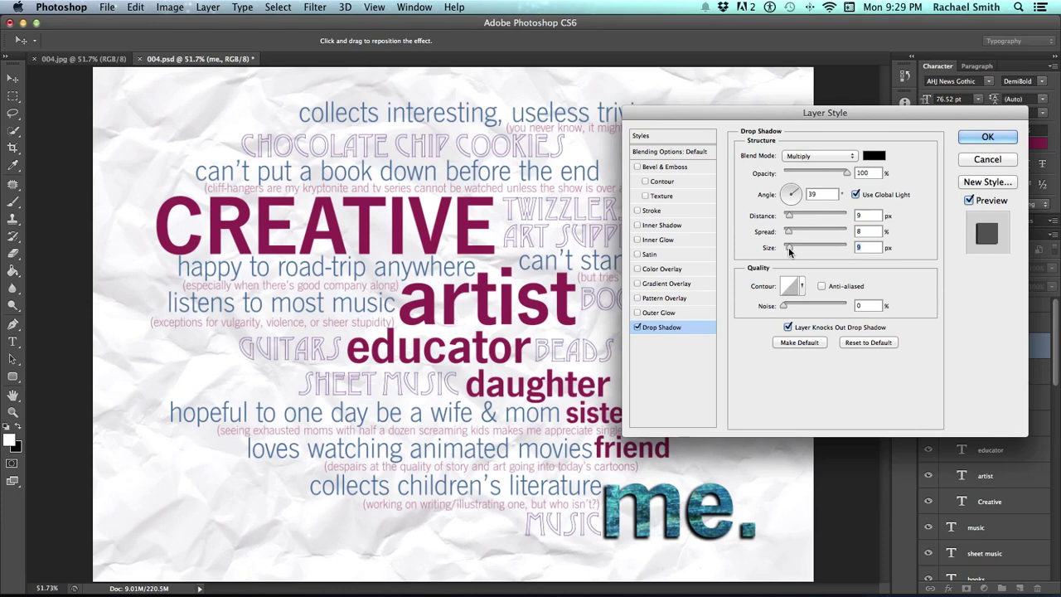
Step: Soften the "me." drop shadow to 91% opacity, 6 px distance, 0% spread and 4 px size, and apply it
drag(840, 179, 823, 173)
drag(788, 247, 787, 217)
click(790, 214)
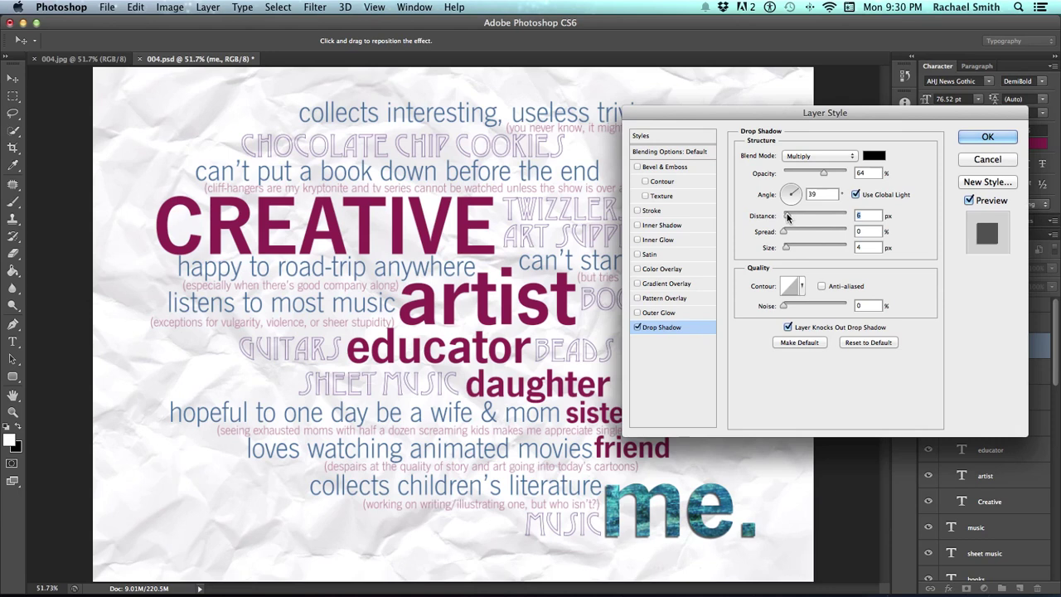
drag(832, 173, 842, 176)
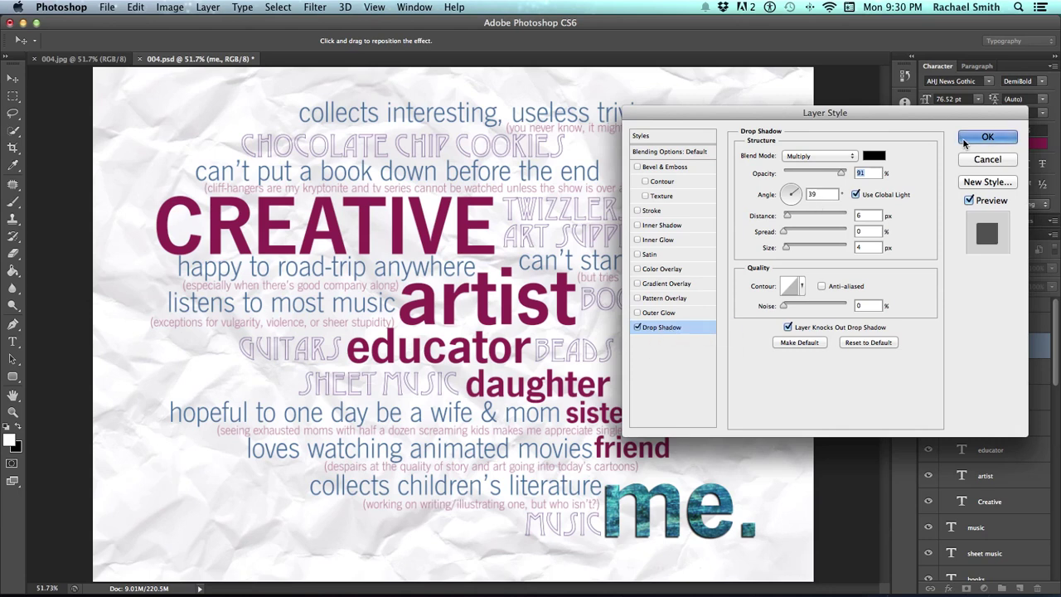
click(987, 138)
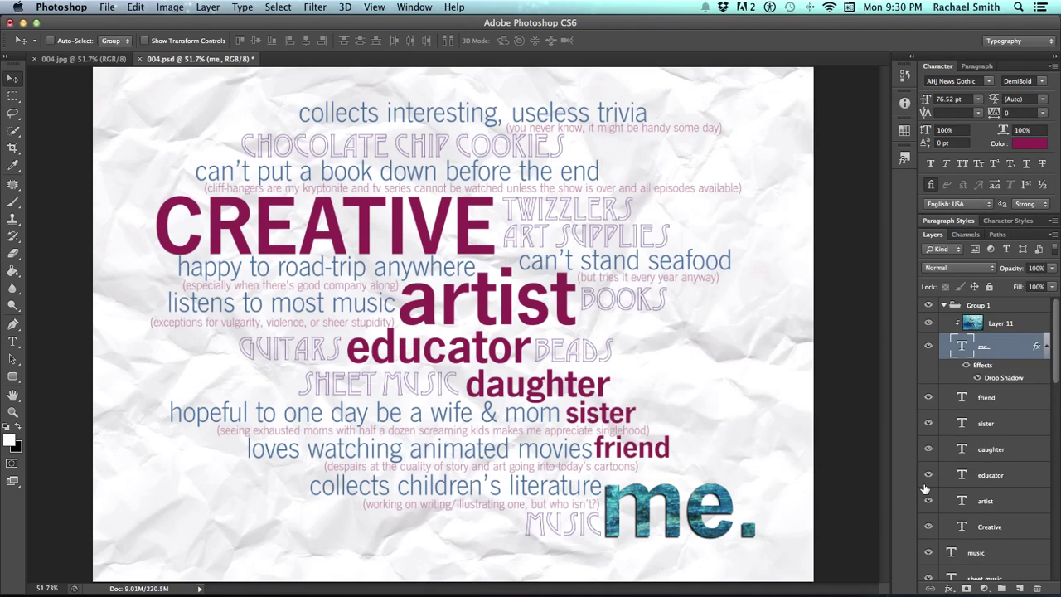
Step: Add a black stroke to the "me." text layer, positioned Inside with a size of 3 px
double_click(999, 379)
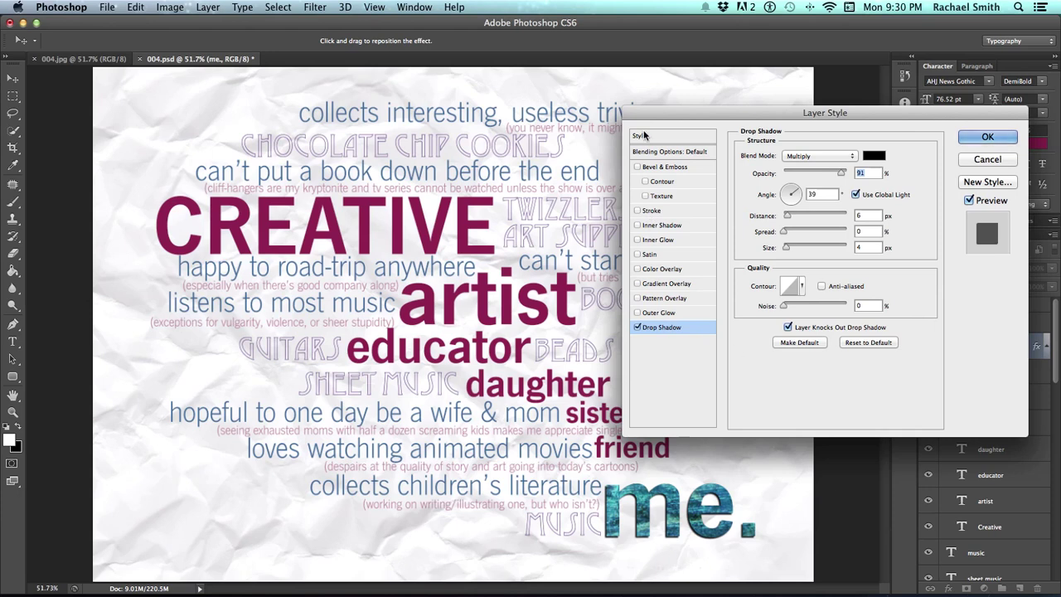
click(651, 212)
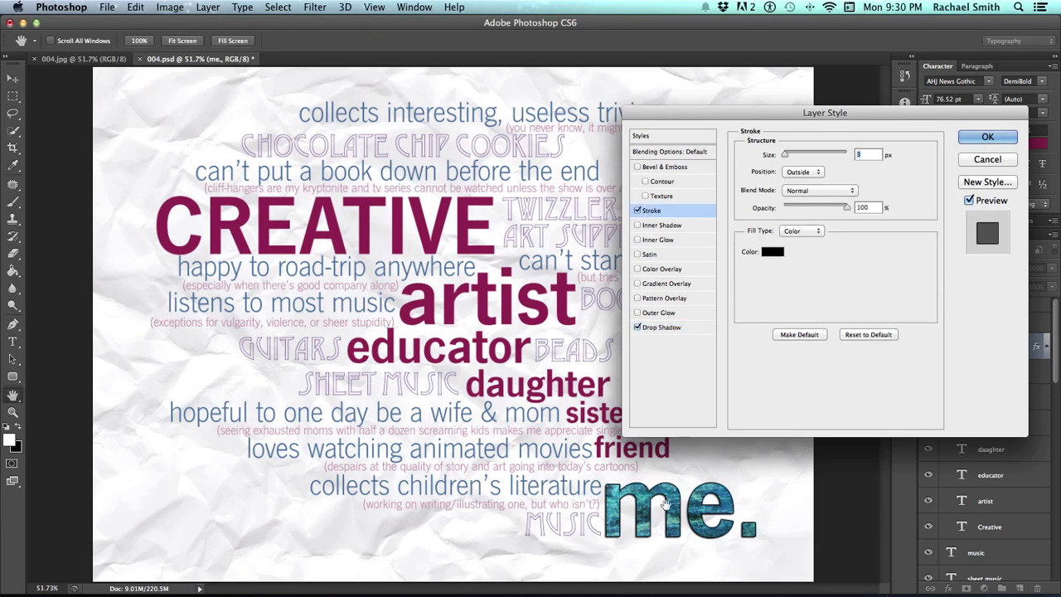
click(808, 171)
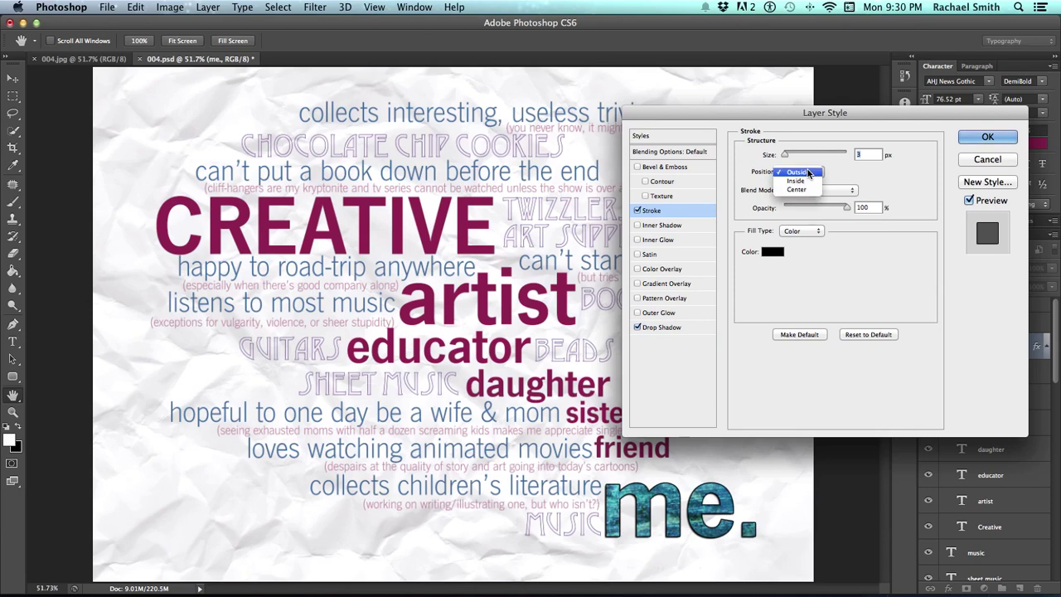
click(795, 181)
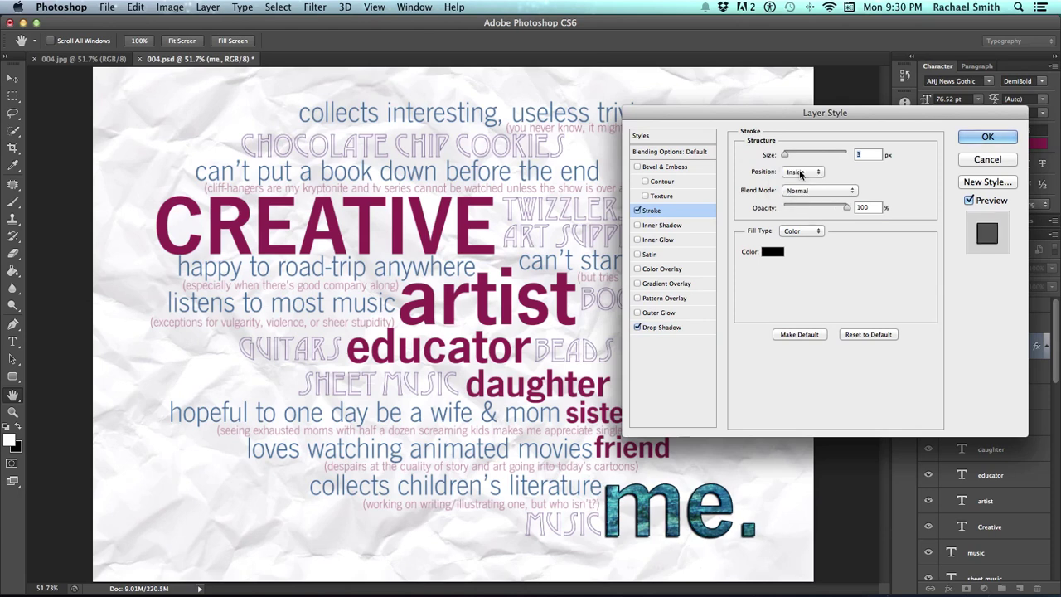
text(1)
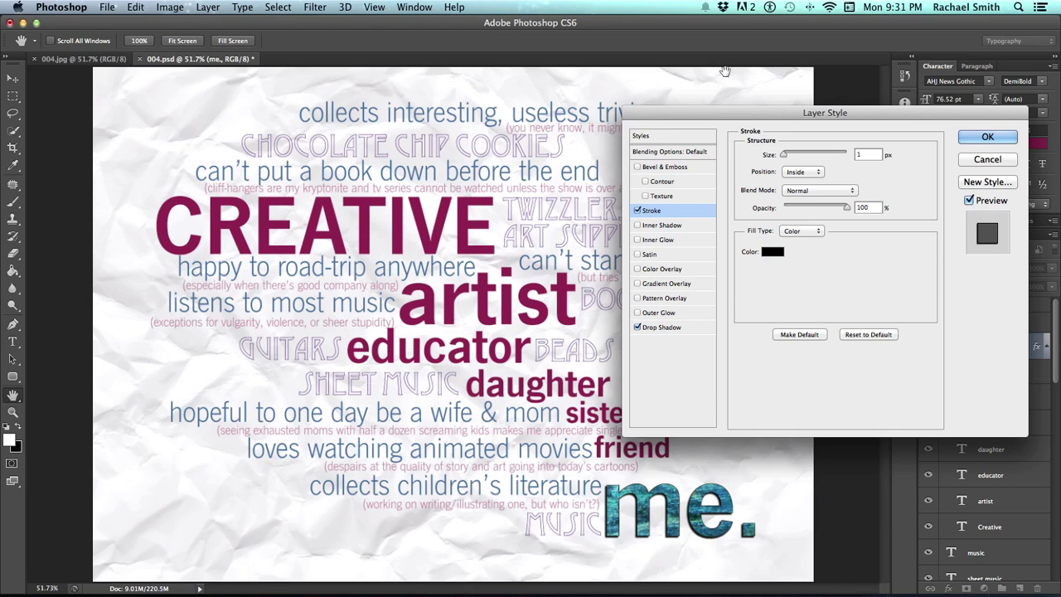
click(784, 154)
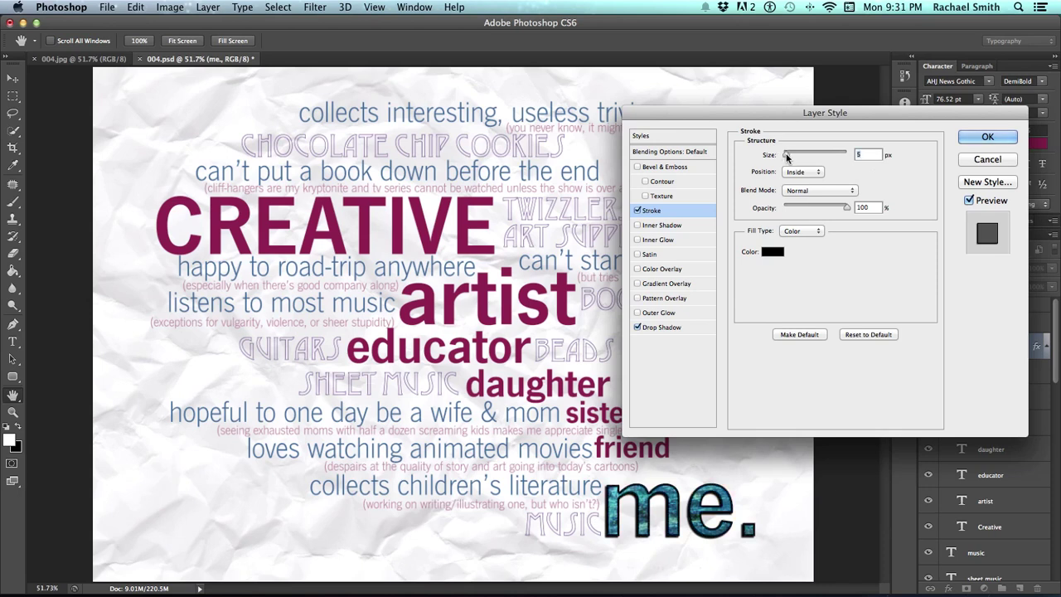
drag(783, 152, 785, 152)
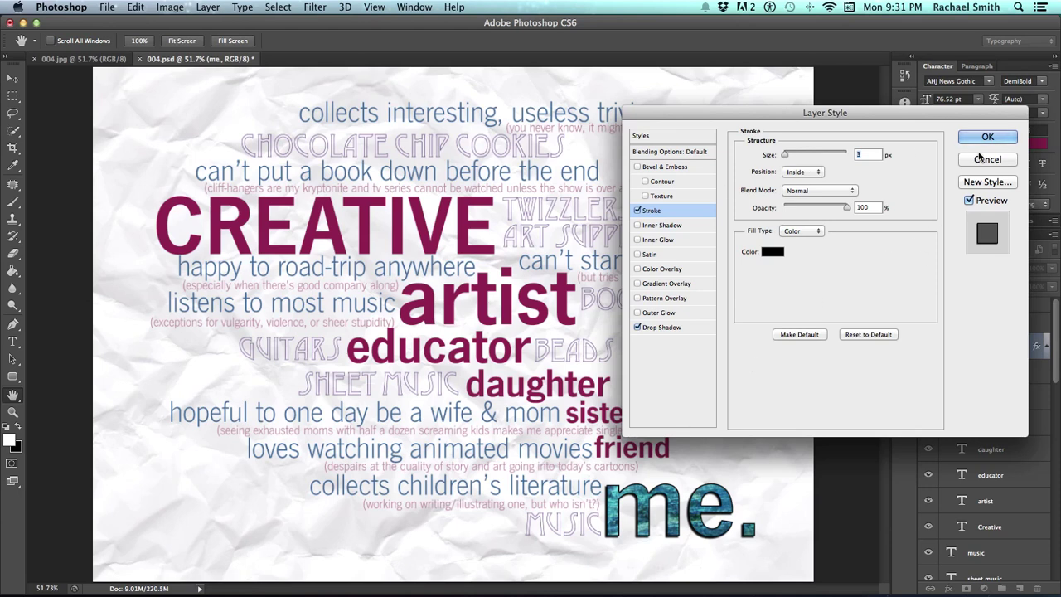
click(985, 137)
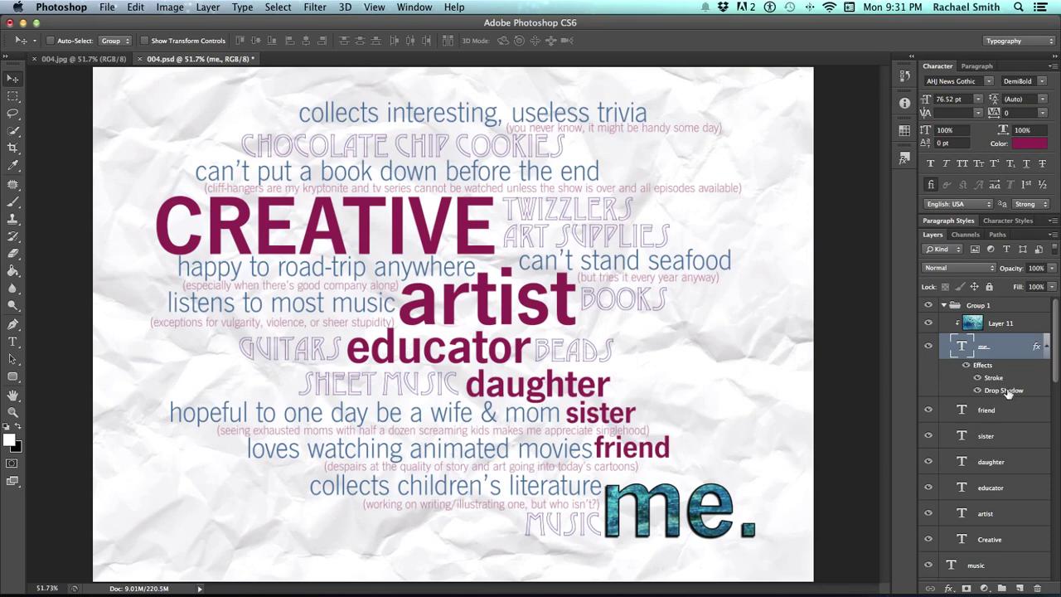
Step: Collapse the list of effects under the "me." text layer
click(1046, 347)
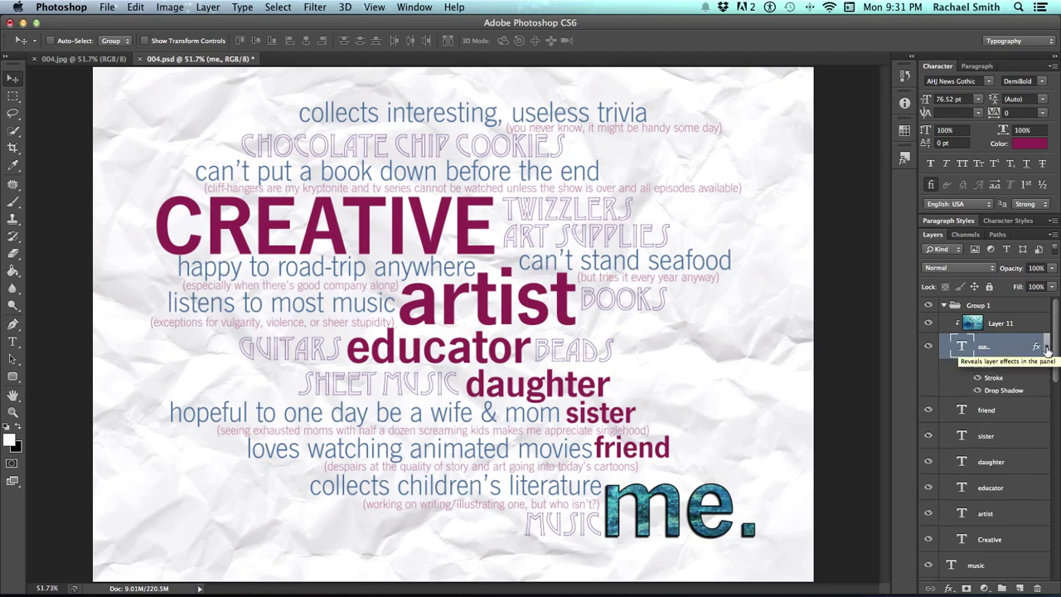
click(1046, 346)
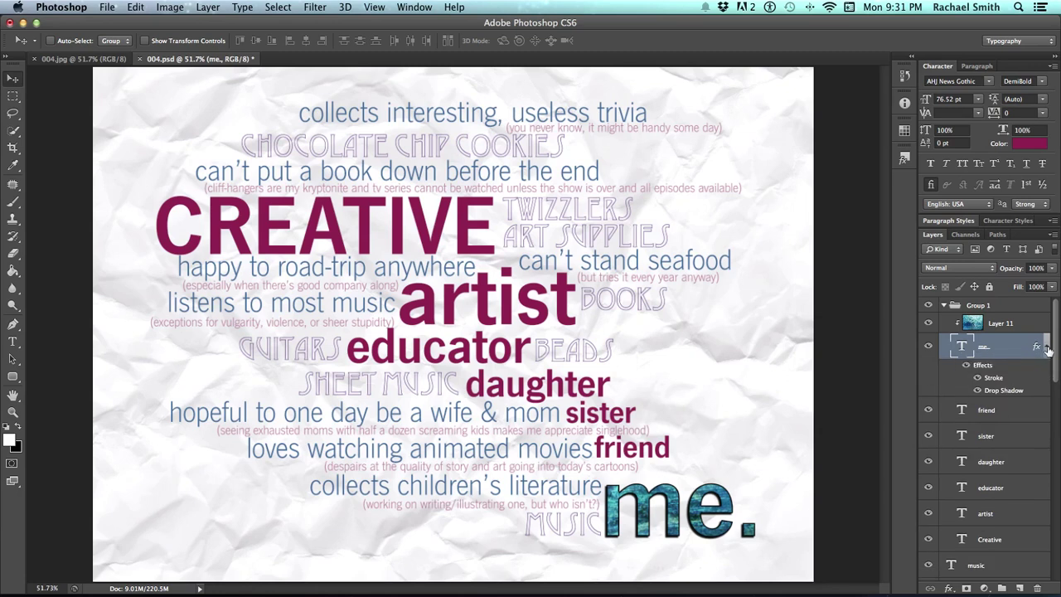
click(1046, 346)
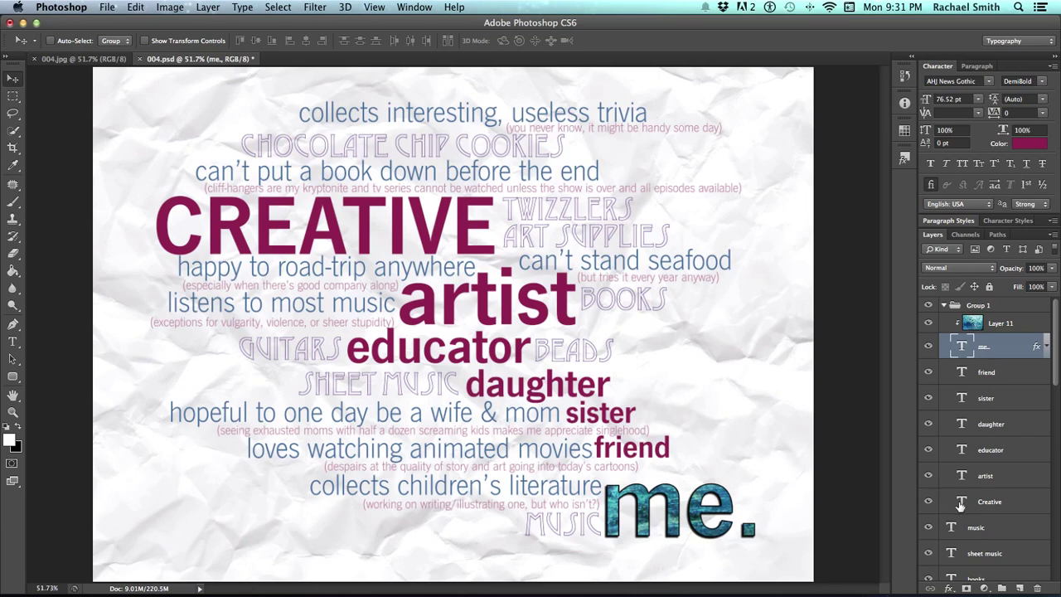
Step: Select the crumpled paper layer just above Background and toggle its visibility off and on to compare
scroll(957, 507, down, 10)
click(980, 548)
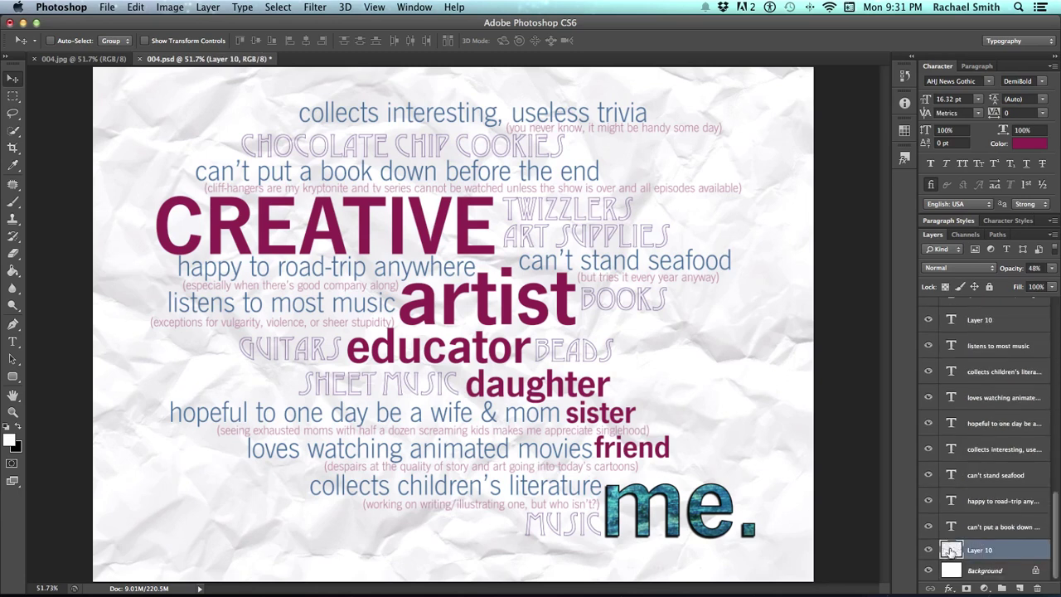
click(928, 551)
click(928, 551)
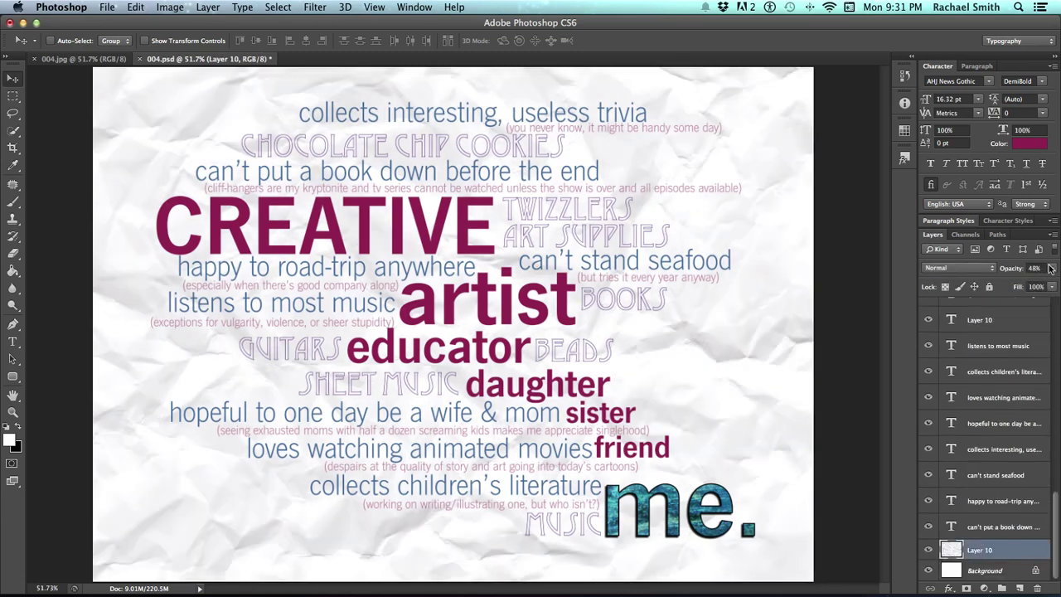